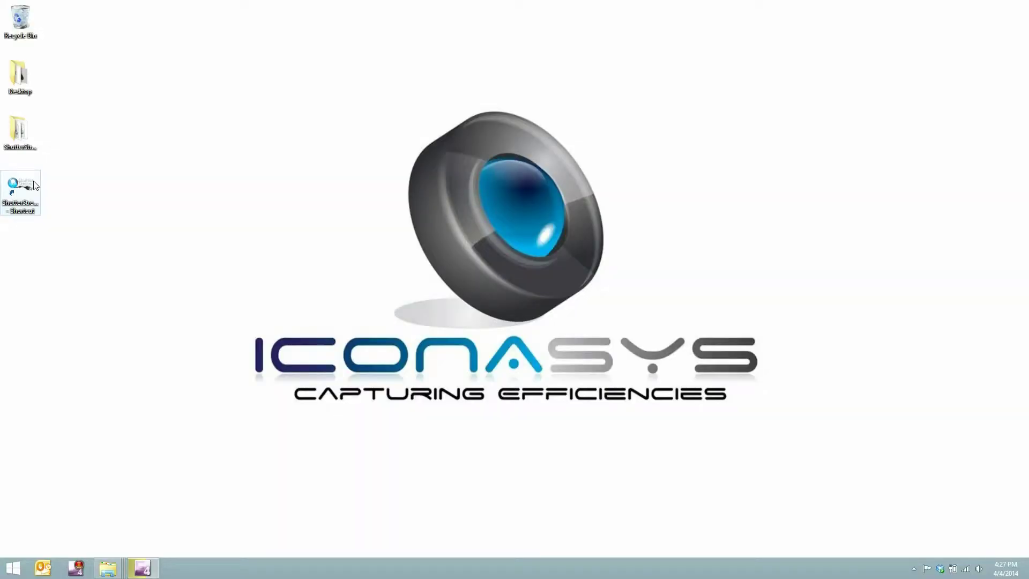
Launch Iconasys ShutterStream from its desktop shortcut.
{"action": "double_click", "coordinate": [33, 185]}
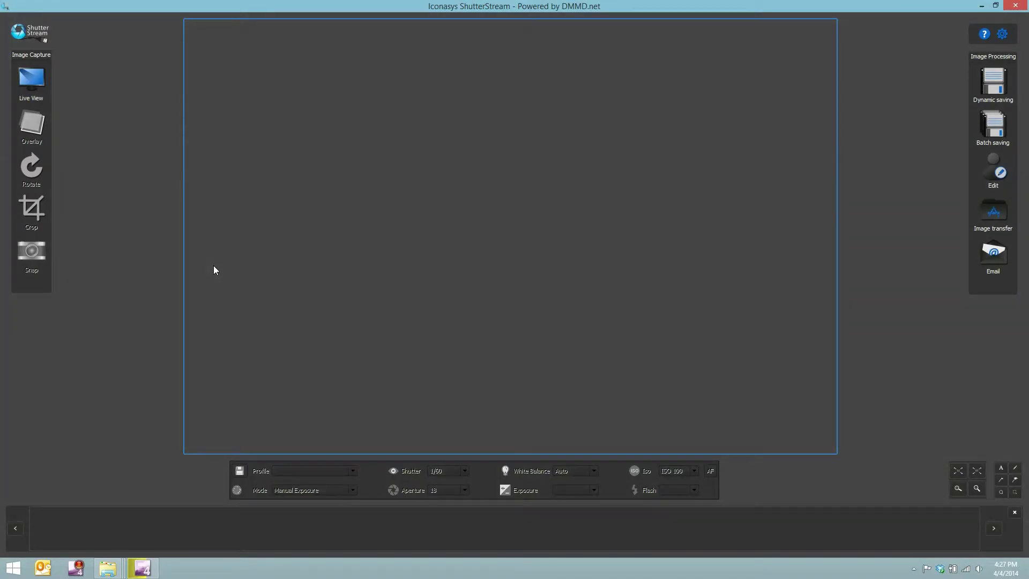
Start Live View to show the orange and apple at 1/60, aperture 18, ISO 100.
{"action": "left_click", "coordinate": [31, 83]}
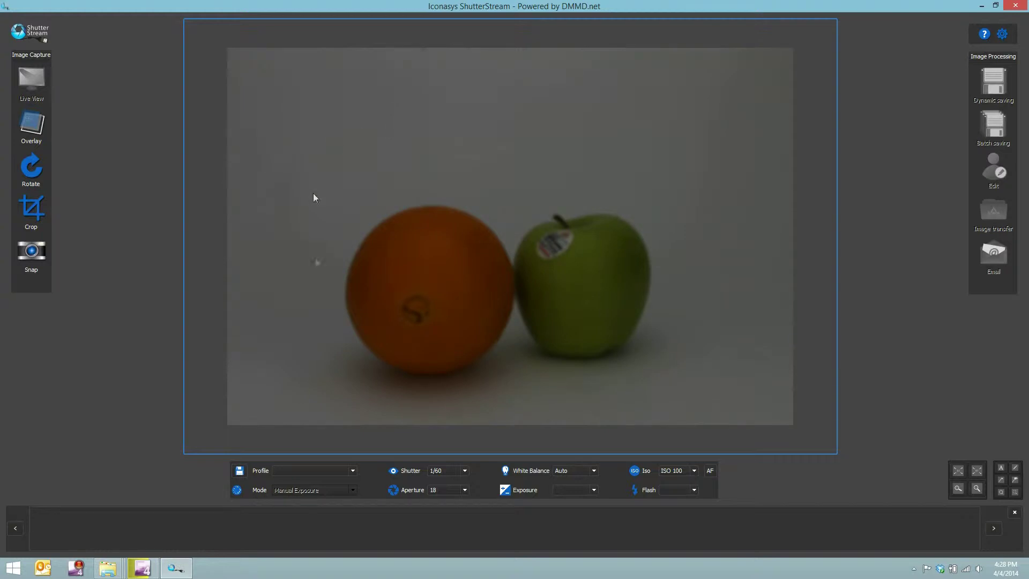
Change the shutter speed from 1/60 to 1/20 (1/3) to brighten the fruit.
{"action": "left_click", "coordinate": [464, 471]}
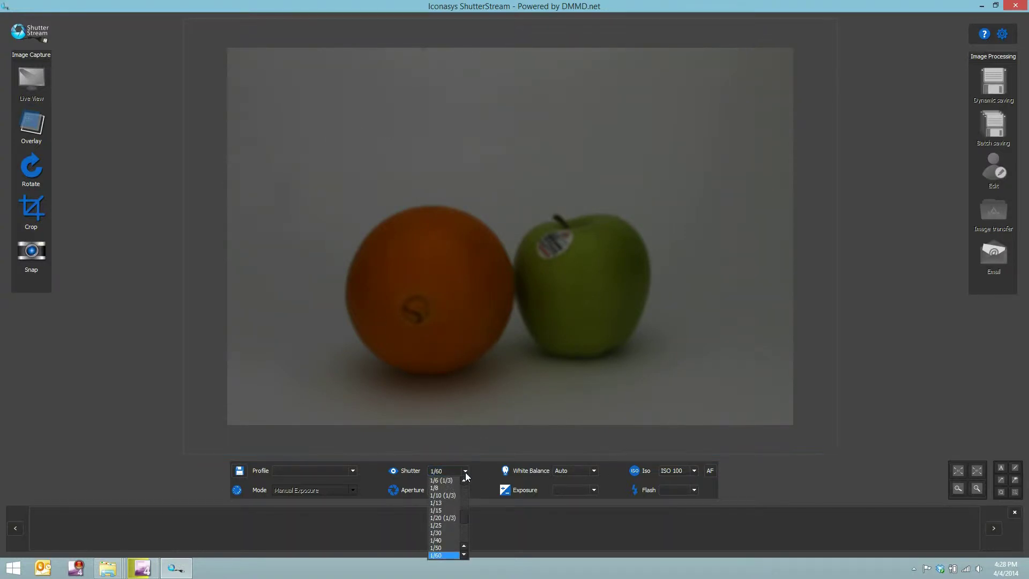
{"action": "left_click", "coordinate": [442, 518]}
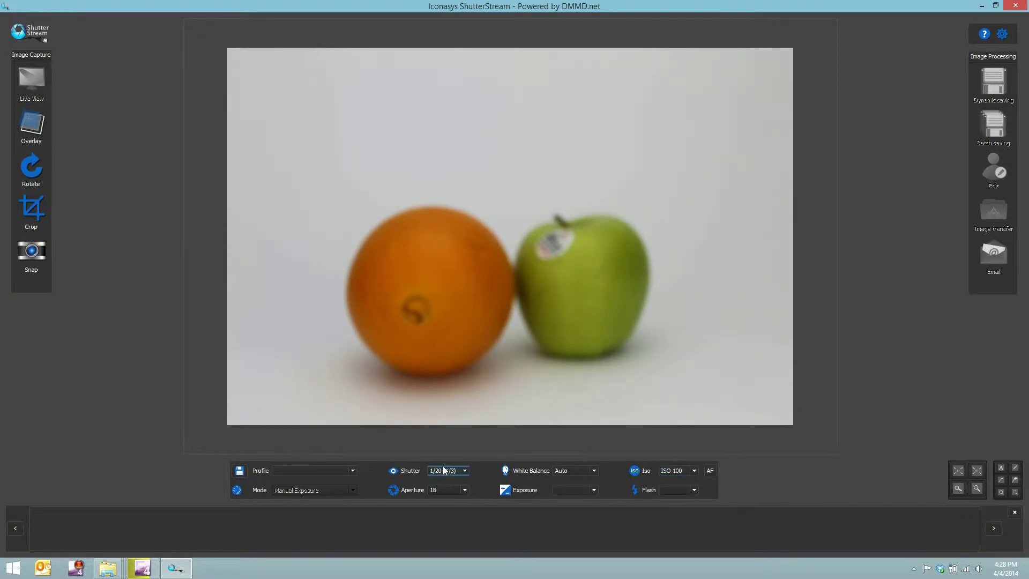
Sharpen focus on the fruit with manual Far focus steps, then return to autofocus.
{"action": "left_click", "coordinate": [710, 471]}
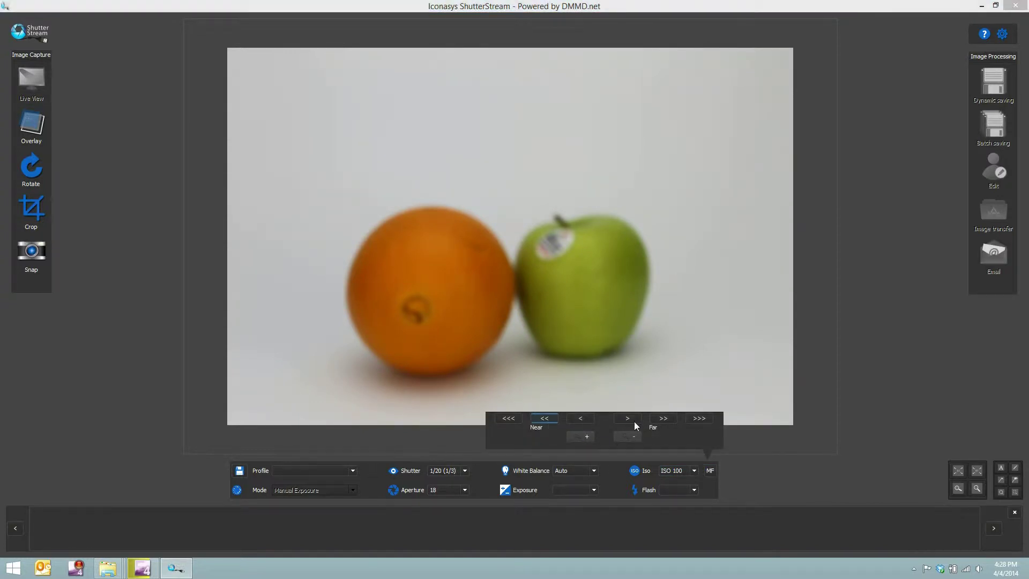
{"action": "left_click", "coordinate": [663, 421]}
{"action": "left_click", "coordinate": [664, 420]}
{"action": "left_click", "coordinate": [663, 420]}
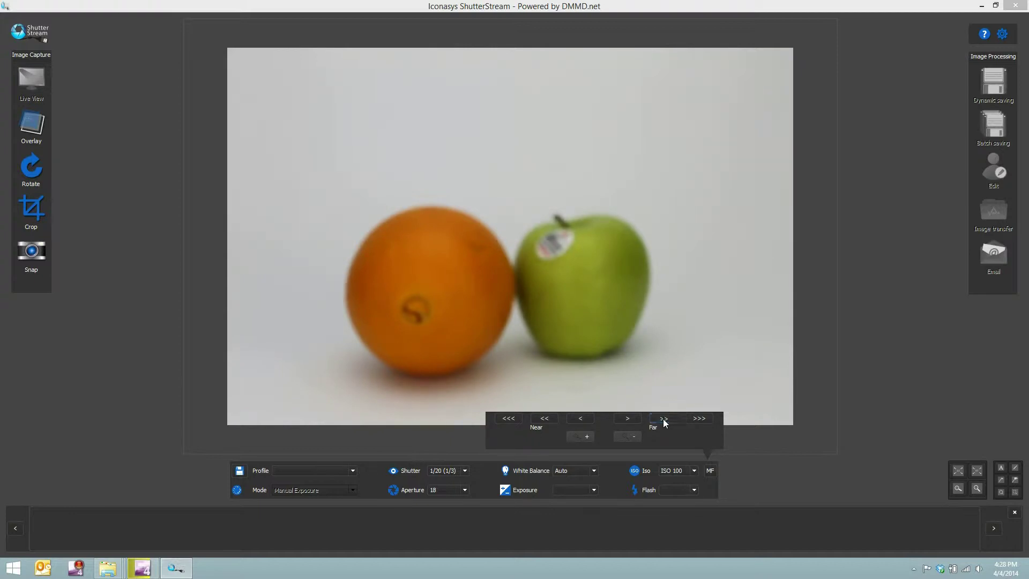
{"action": "left_click", "coordinate": [664, 420]}
{"action": "left_click", "coordinate": [708, 422]}
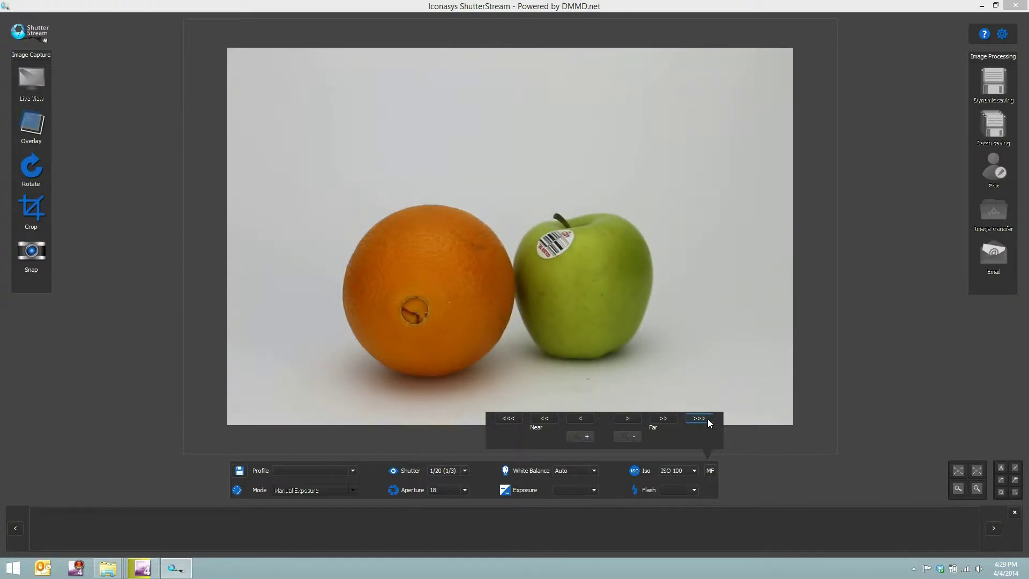
{"action": "left_click", "coordinate": [711, 470]}
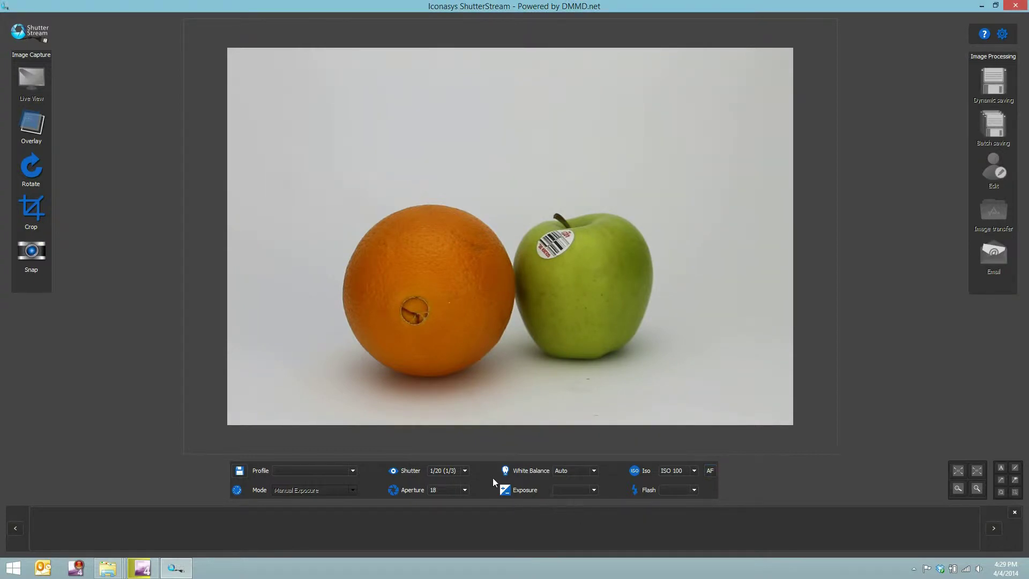
Set the shutter speed to 1/15, then to 1/13.
{"action": "left_click", "coordinate": [464, 471]}
{"action": "left_click", "coordinate": [452, 513]}
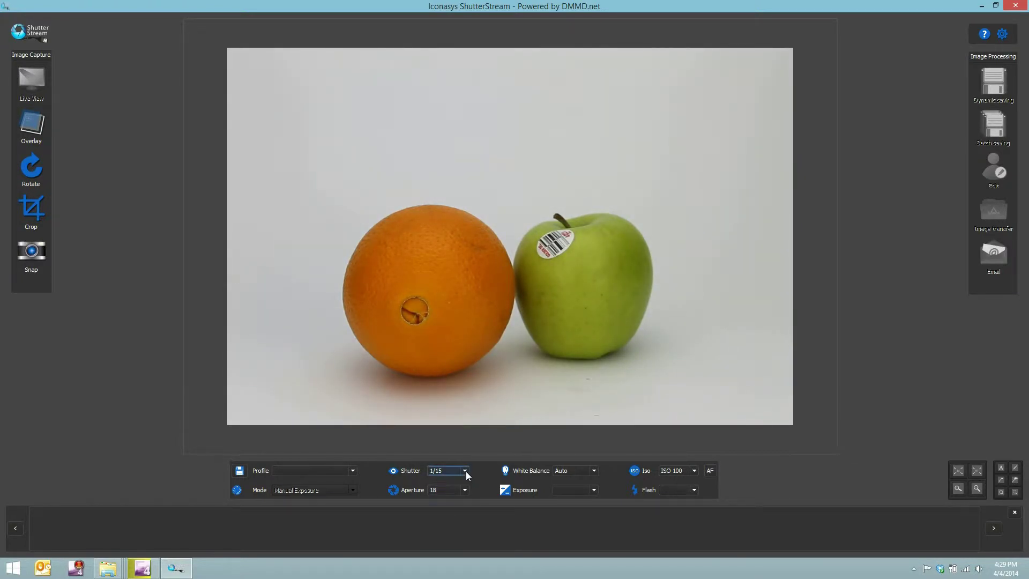
{"action": "left_click", "coordinate": [464, 470]}
{"action": "left_click", "coordinate": [450, 499]}
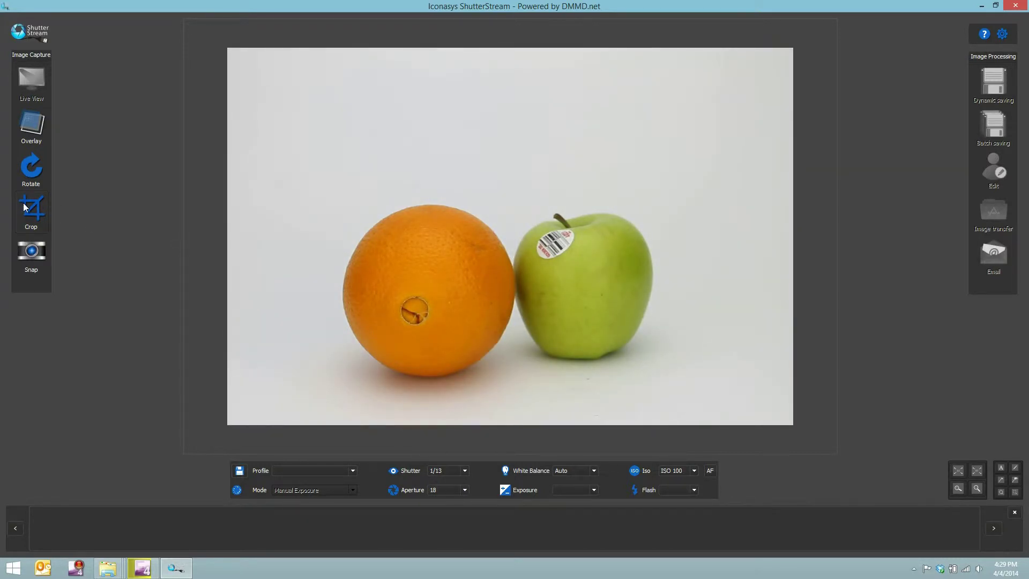
Draw a crop box over the orange and apple, then reposition it and lower its top edge.
{"action": "left_click_drag", "start_coordinate": [303, 131], "coordinate": [661, 394]}
{"action": "left_click_drag", "start_coordinate": [616, 365], "coordinate": [639, 371]}
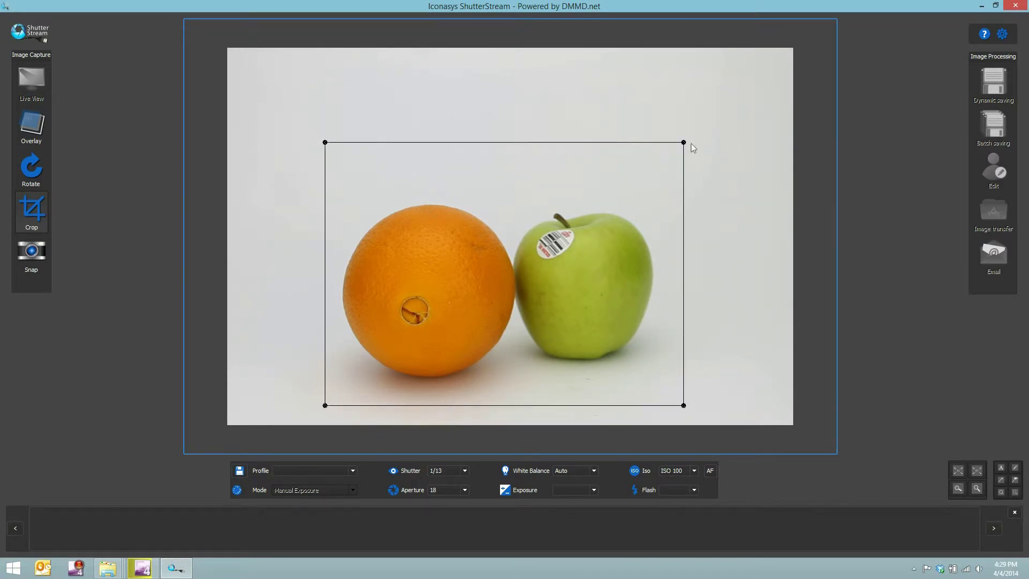
{"action": "left_click_drag", "start_coordinate": [684, 142], "coordinate": [682, 178]}
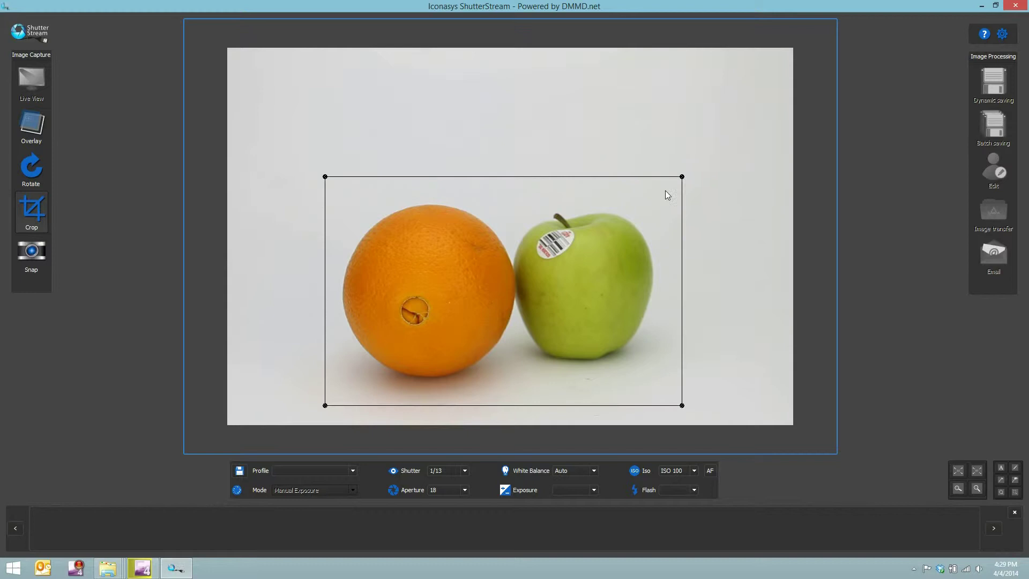
{"action": "left_click_drag", "start_coordinate": [604, 256], "coordinate": [600, 251]}
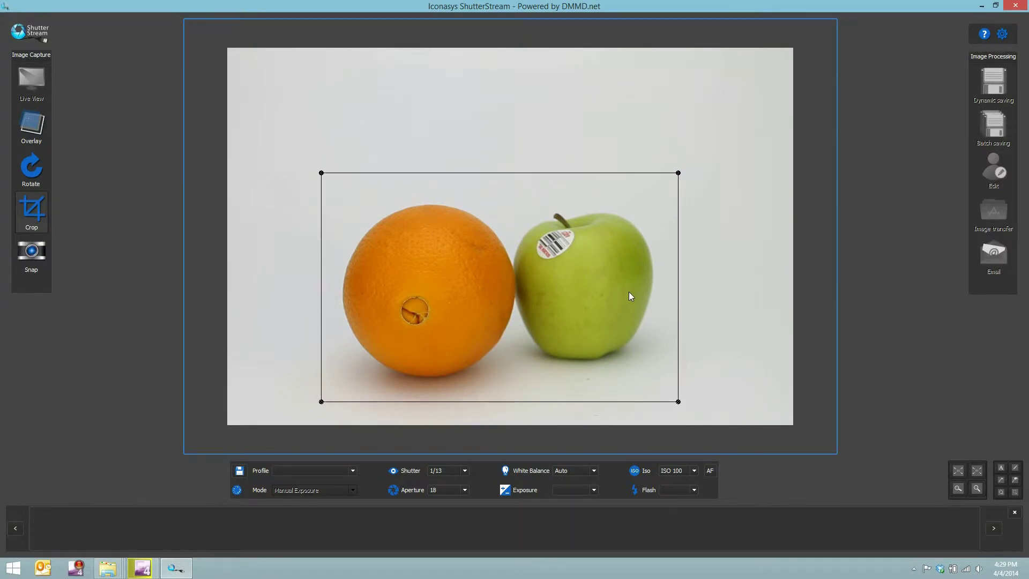
Snap the cropped fruit photo and tick its thumbnail in the filmstrip.
{"action": "left_click", "coordinate": [30, 254]}
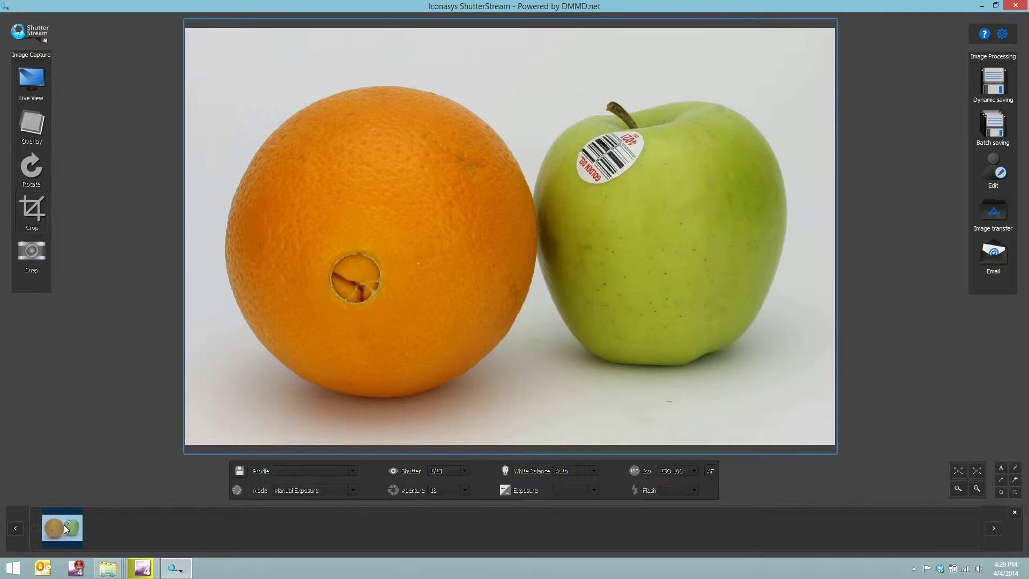
{"action": "left_click", "coordinate": [34, 528]}
Set the annotation text to Myriad Pro, size 20, in dark red.
{"action": "left_click", "coordinate": [1000, 470]}
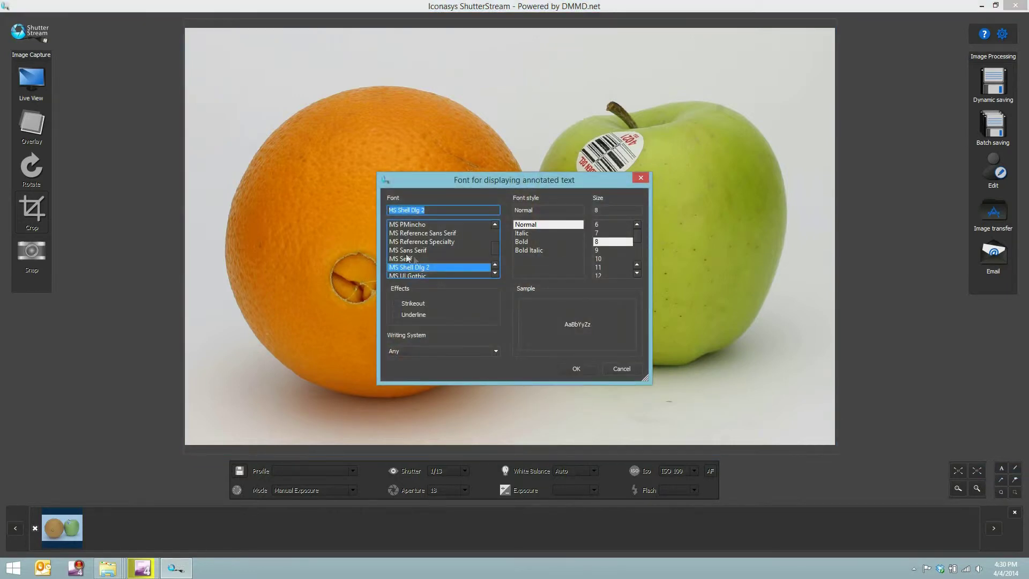
{"action": "scroll", "coordinate": [407, 259], "scroll_direction": "down", "scroll_amount": 3}
{"action": "left_click", "coordinate": [433, 251]}
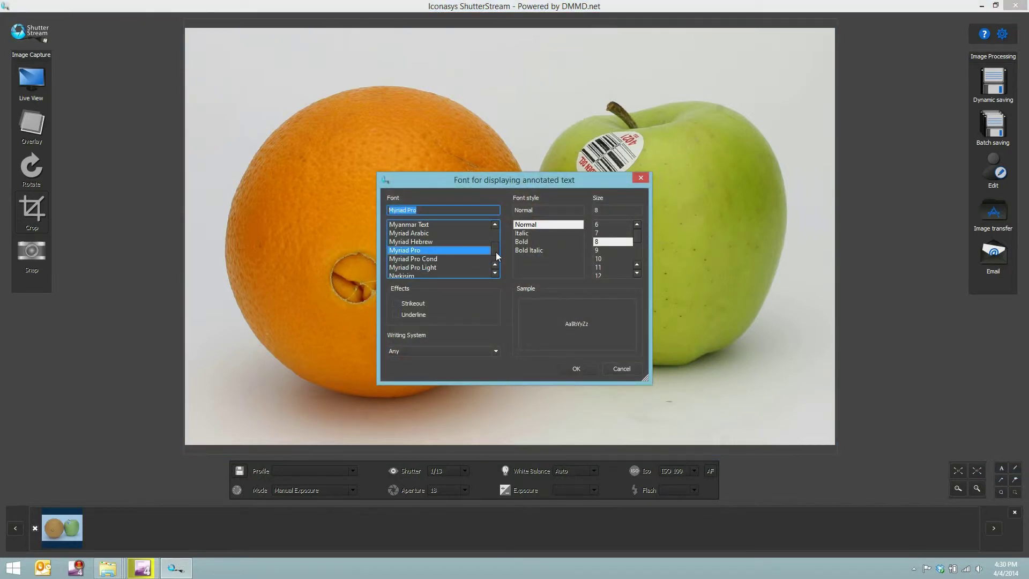
{"action": "left_click", "coordinate": [637, 273]}
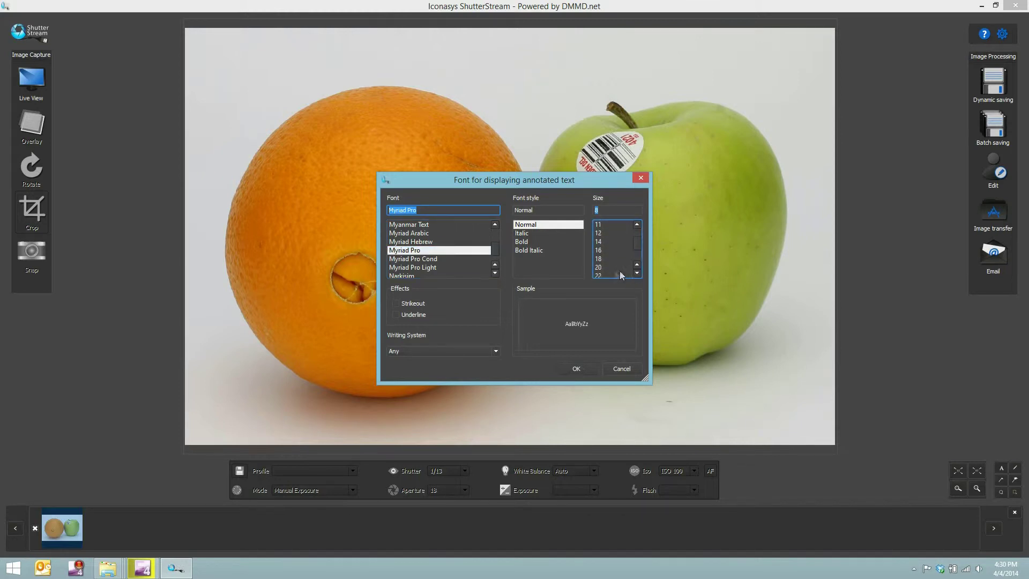
{"action": "left_click", "coordinate": [611, 268]}
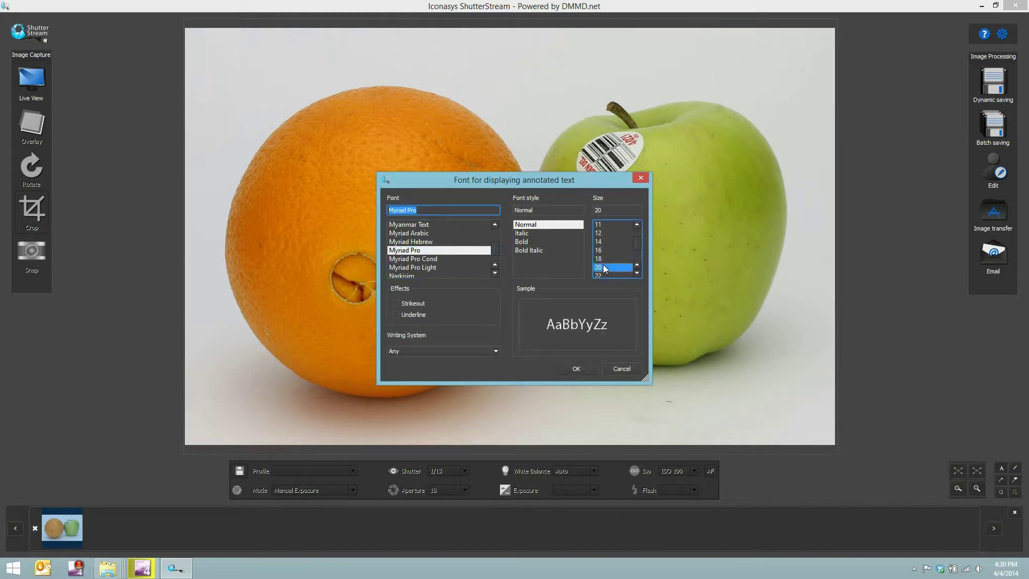
{"action": "left_click", "coordinate": [565, 367]}
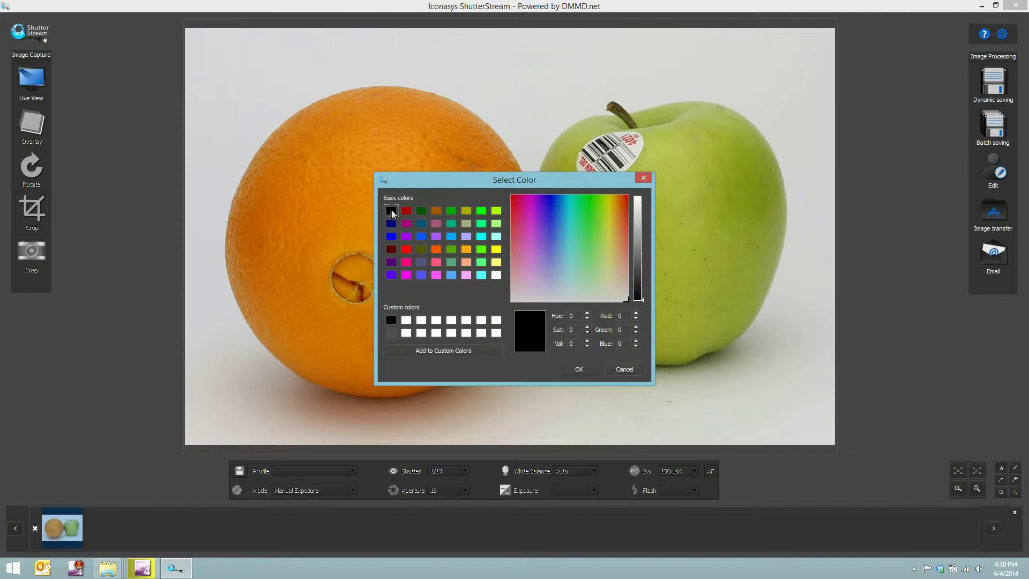
{"action": "left_click", "coordinate": [403, 212]}
{"action": "left_click", "coordinate": [588, 370]}
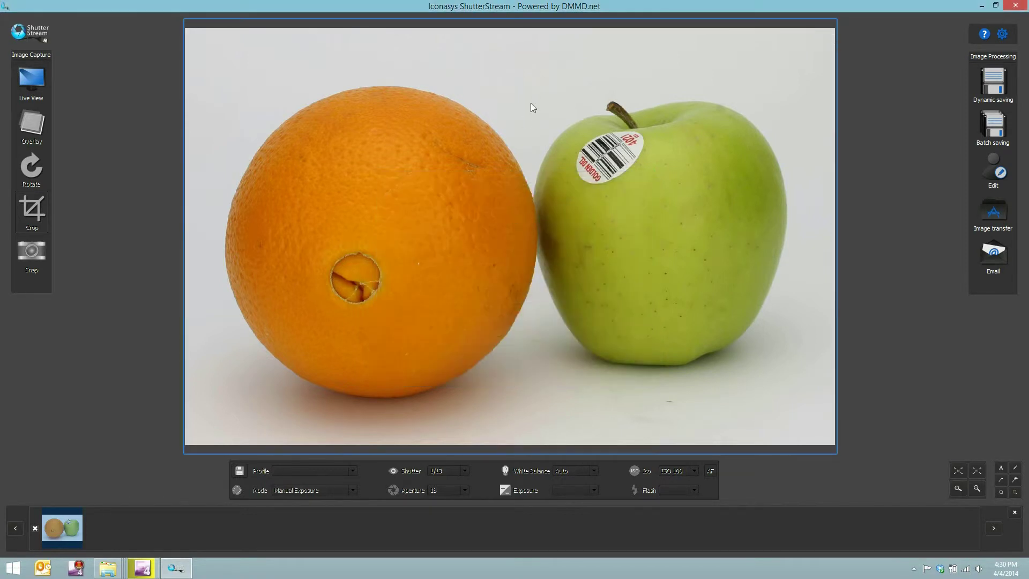
Add the caption 'Problem with the apple' and move it just above the apple.
{"action": "left_click", "coordinate": [509, 69]}
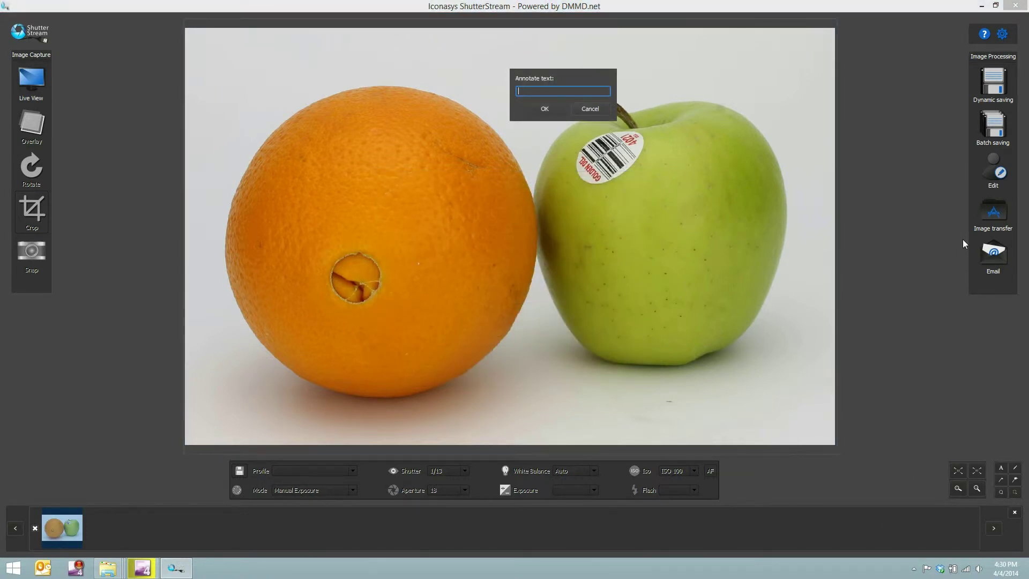
{"action": "type", "text": "Problem with the apple"}
{"action": "left_click", "coordinate": [556, 105]}
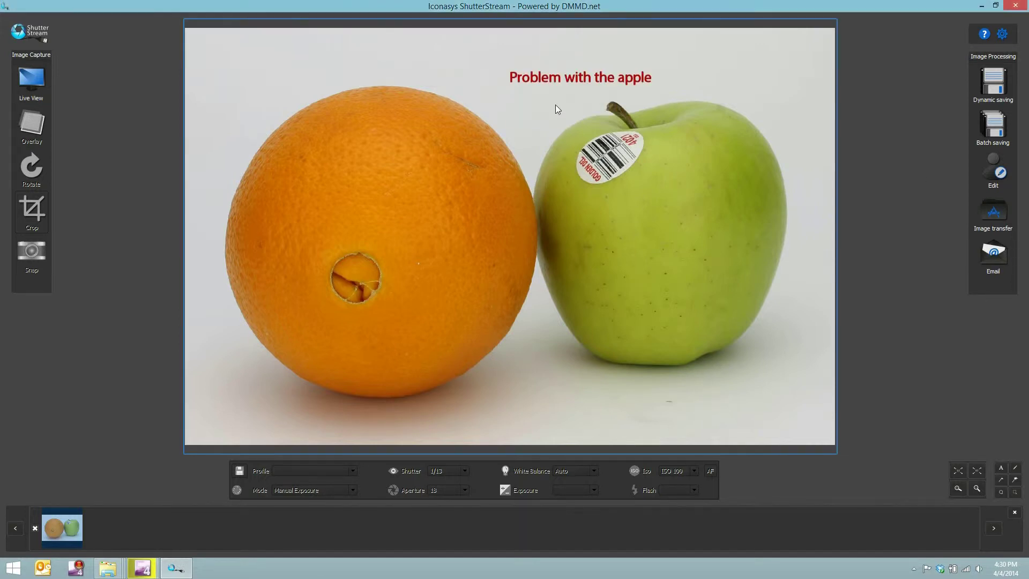
{"action": "left_click_drag", "start_coordinate": [581, 85], "coordinate": [574, 65]}
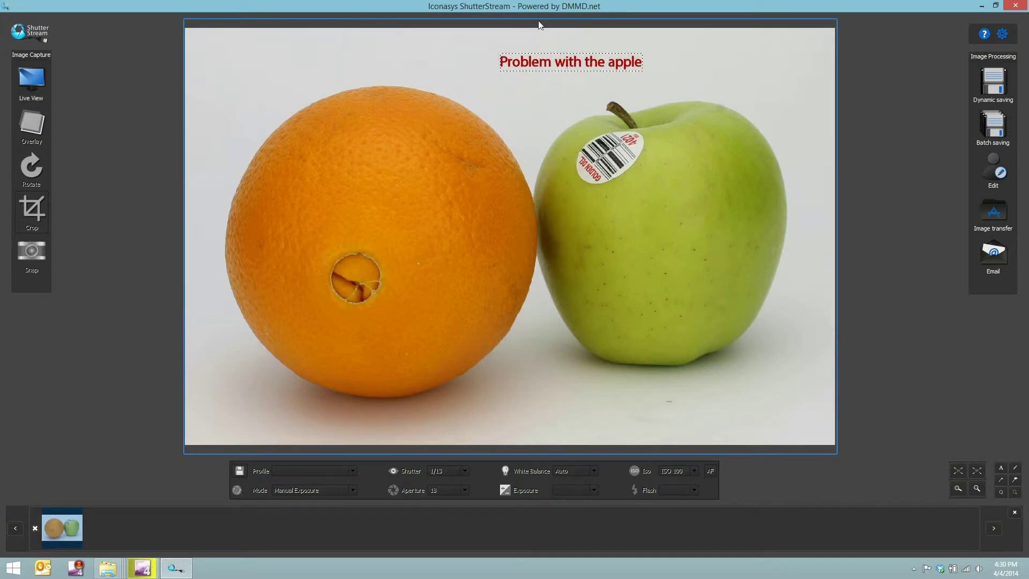
{"action": "left_click", "coordinate": [675, 81]}
Email the photo with subject 'quality control issue' and body 'see attached image'.
{"action": "left_click", "coordinate": [755, 119]}
{"action": "left_click", "coordinate": [993, 253]}
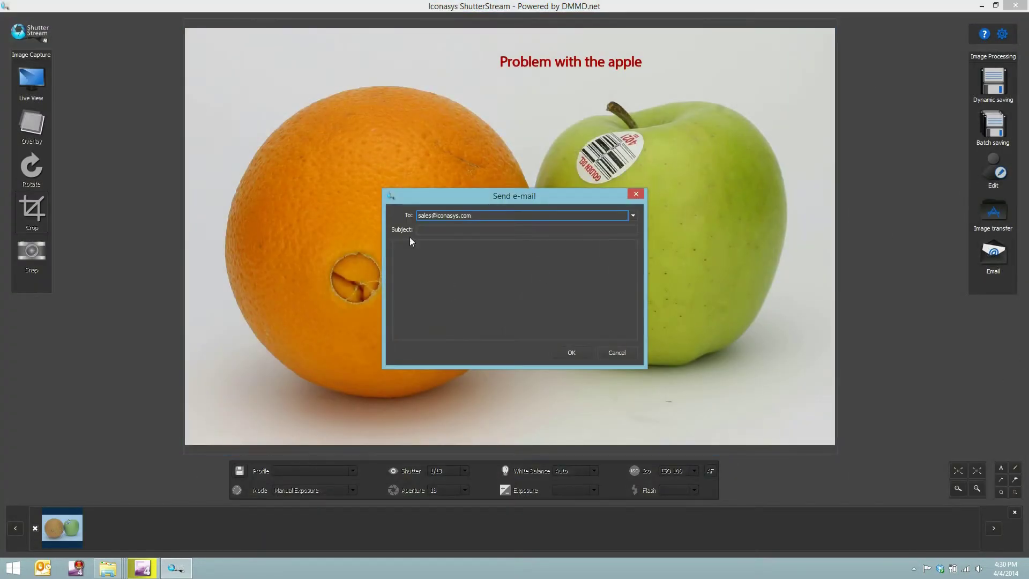
{"action": "key", "text": "Tab"}
{"action": "type", "text": "quality contrll"}
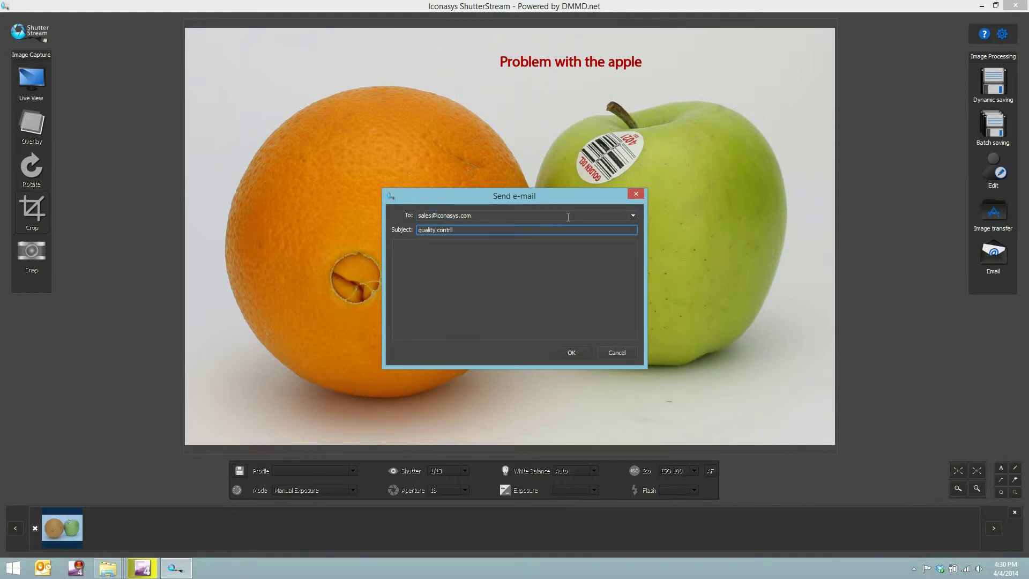
{"action": "key", "text": "BackSpace"}
{"action": "key", "text": "BackSpace"}
{"action": "type", "text": "ol issue"}
{"action": "key", "text": "Tab"}
{"action": "type", "text": "see"}
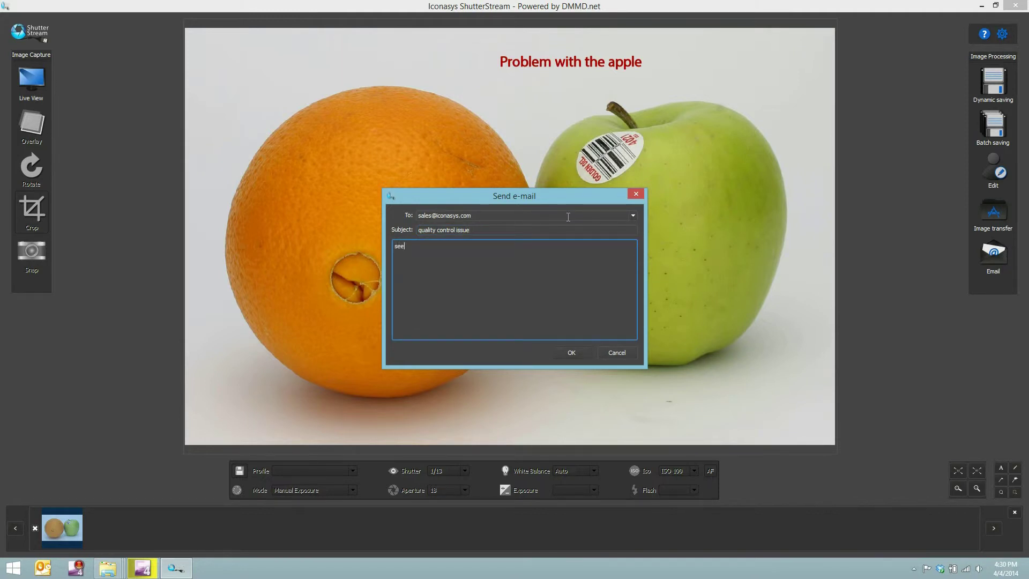
{"action": "type", "text": " attached image"}
{"action": "left_click", "coordinate": [562, 352]}
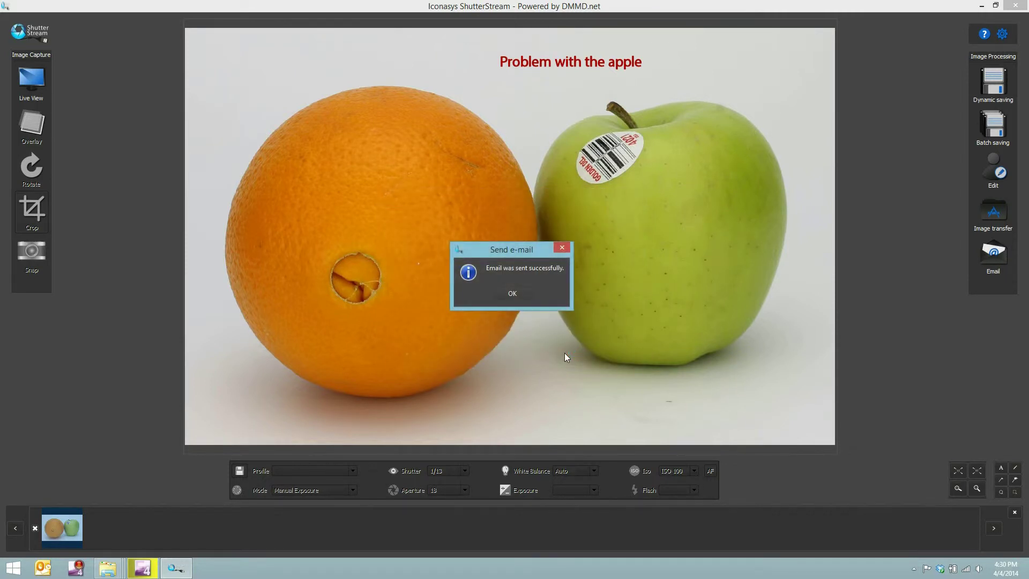
Open the photo in the editor, raise Sharpness to 3 and pull the Levels white point left.
{"action": "left_click", "coordinate": [505, 295]}
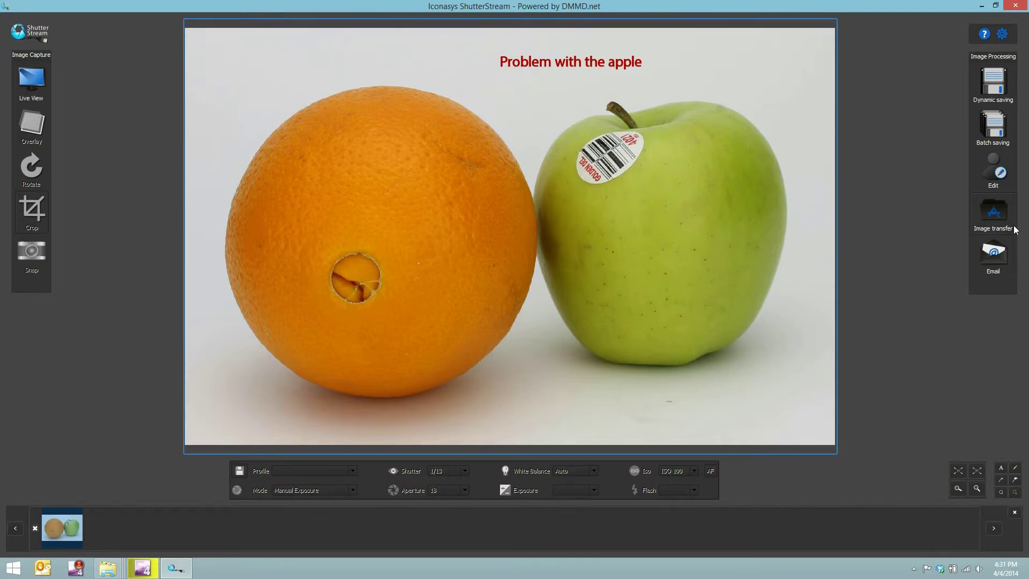
{"action": "left_click", "coordinate": [995, 176]}
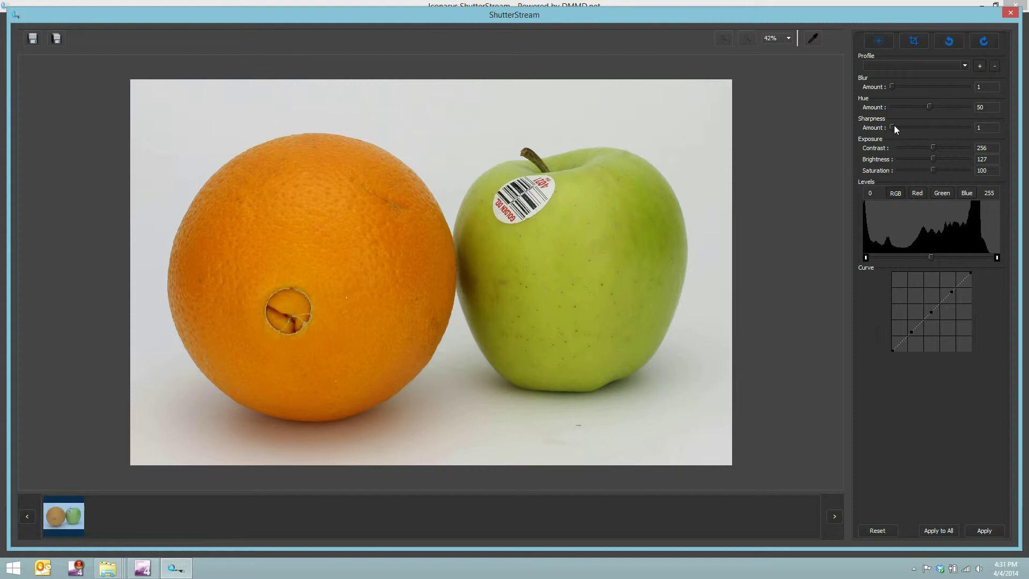
{"action": "left_click_drag", "start_coordinate": [893, 127], "coordinate": [898, 129]}
{"action": "left_click_drag", "start_coordinate": [998, 256], "coordinate": [969, 257]}
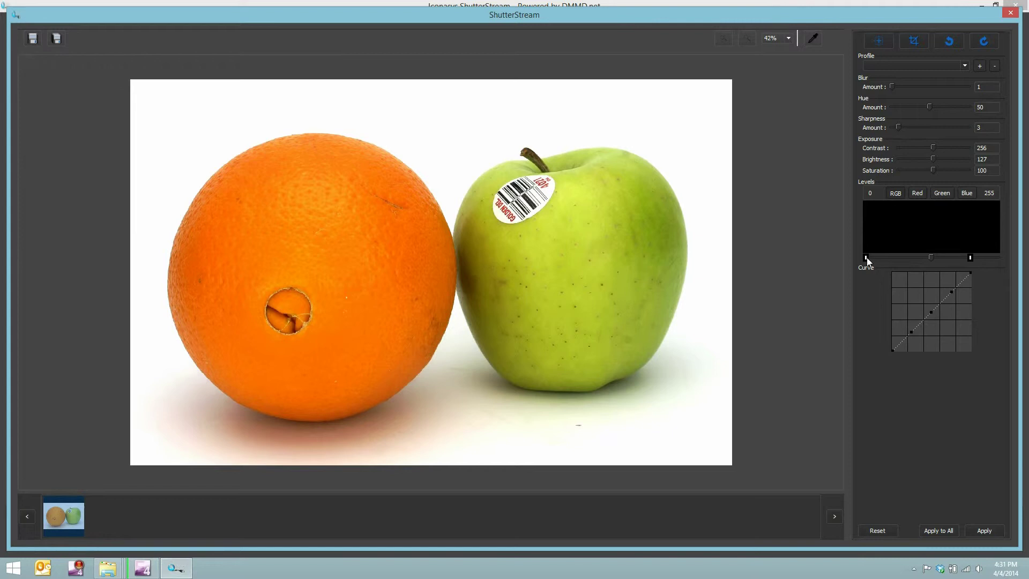
Sample the background with the eyedropper to confirm RGB 255, then apply edits to all images.
{"action": "left_click", "coordinate": [813, 39]}
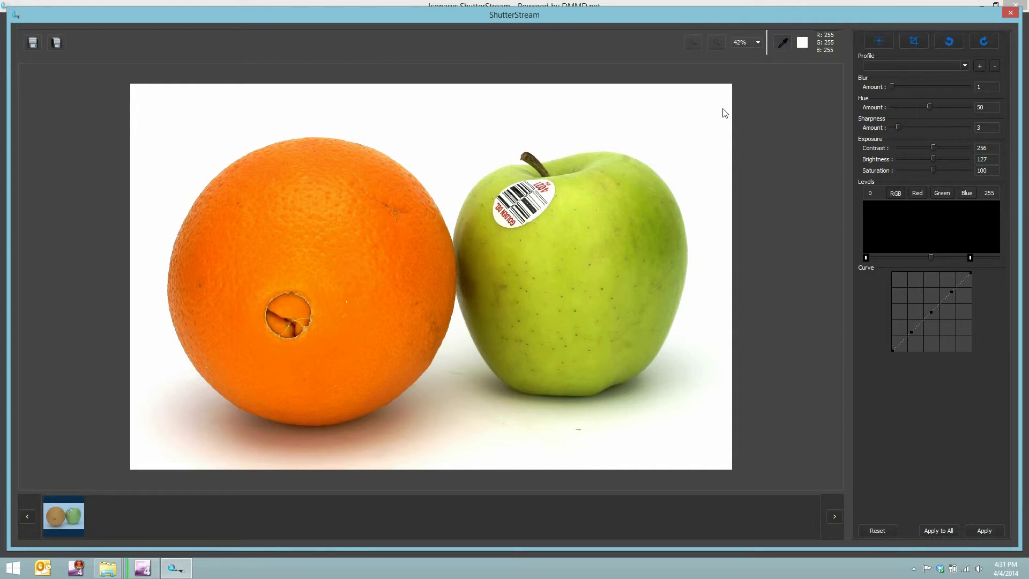
{"action": "left_click", "coordinate": [800, 148]}
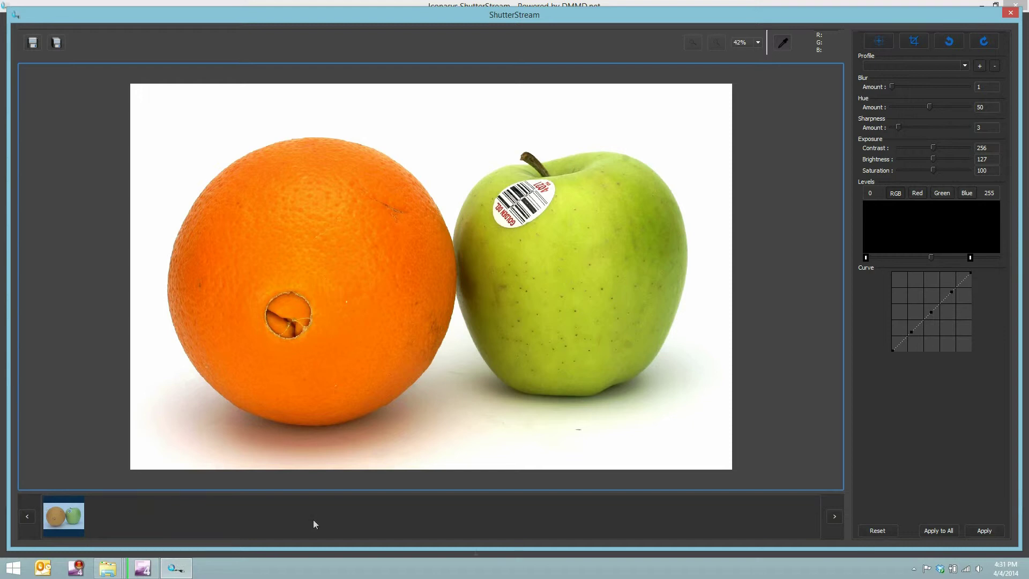
{"action": "left_click", "coordinate": [924, 530]}
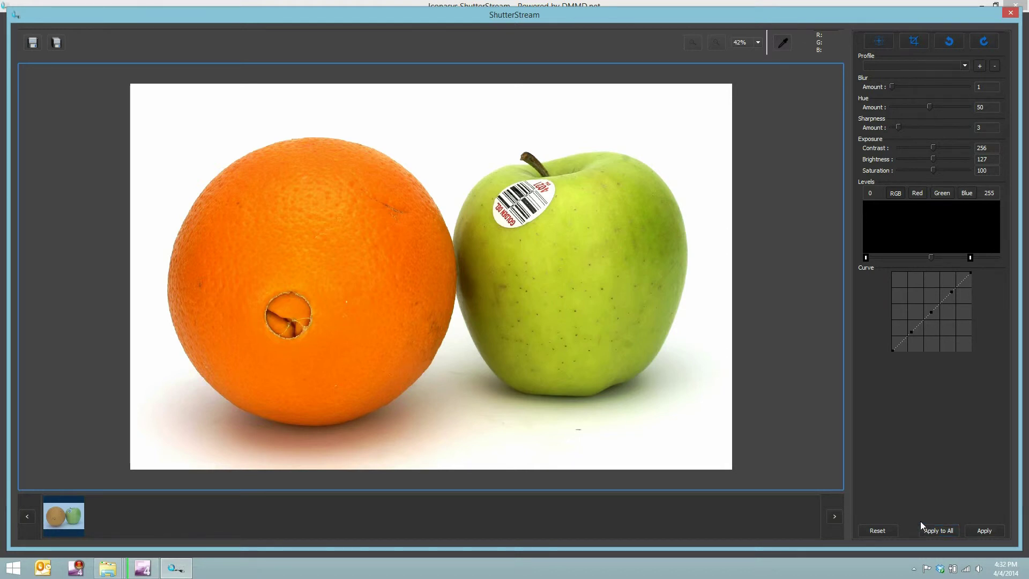
Save the edited photo under master name 'fruit' in 150, 500 and 1000 px widths.
{"action": "left_click", "coordinate": [34, 45]}
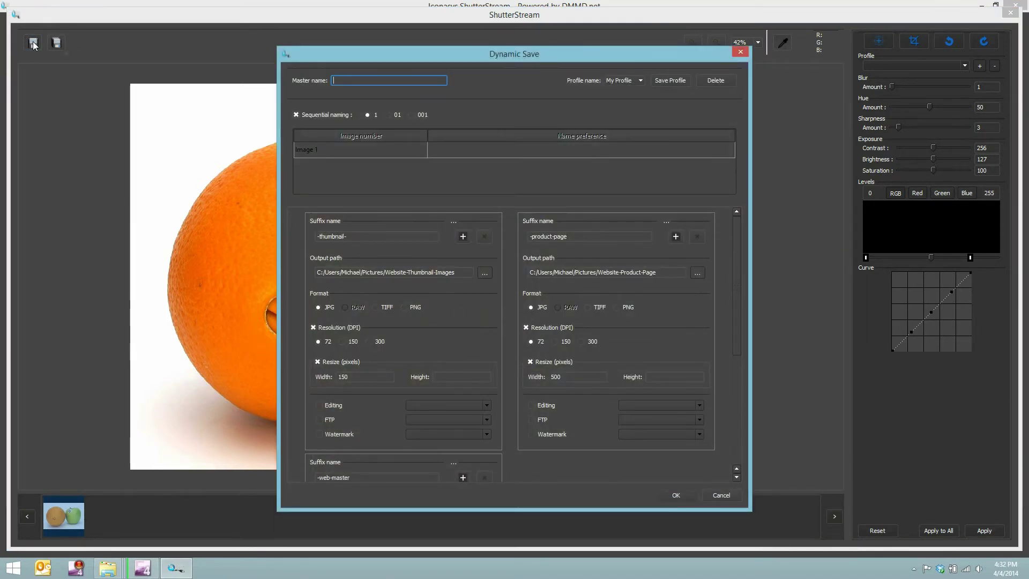
{"action": "type", "text": "fruit"}
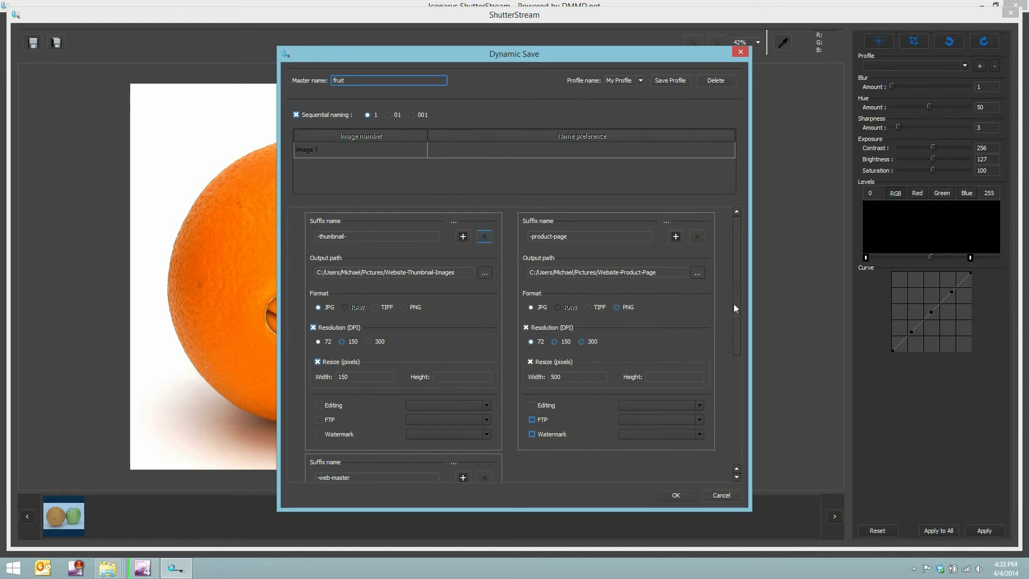
{"action": "left_click_drag", "start_coordinate": [733, 303], "coordinate": [738, 401]}
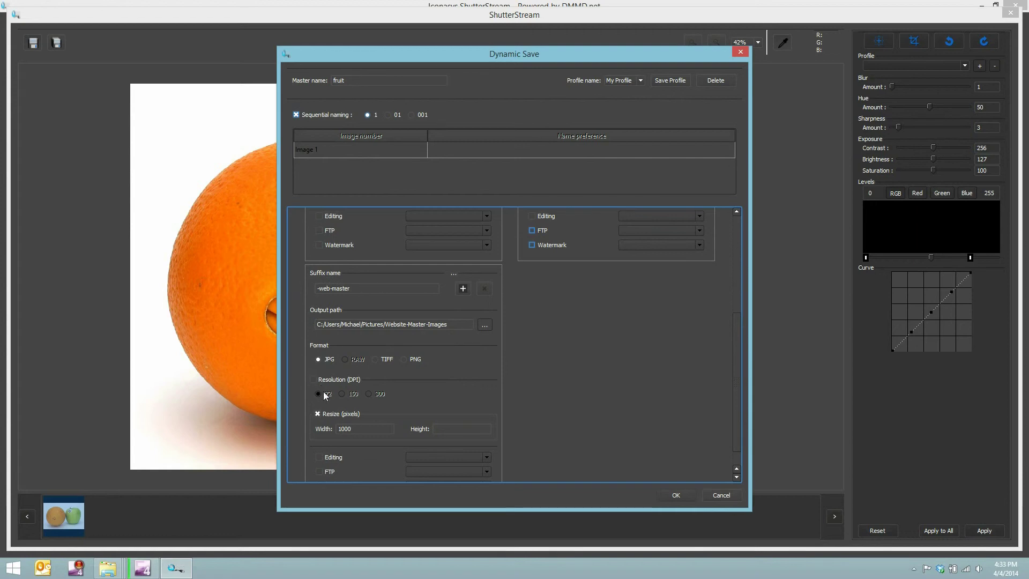
{"action": "left_click", "coordinate": [676, 496]}
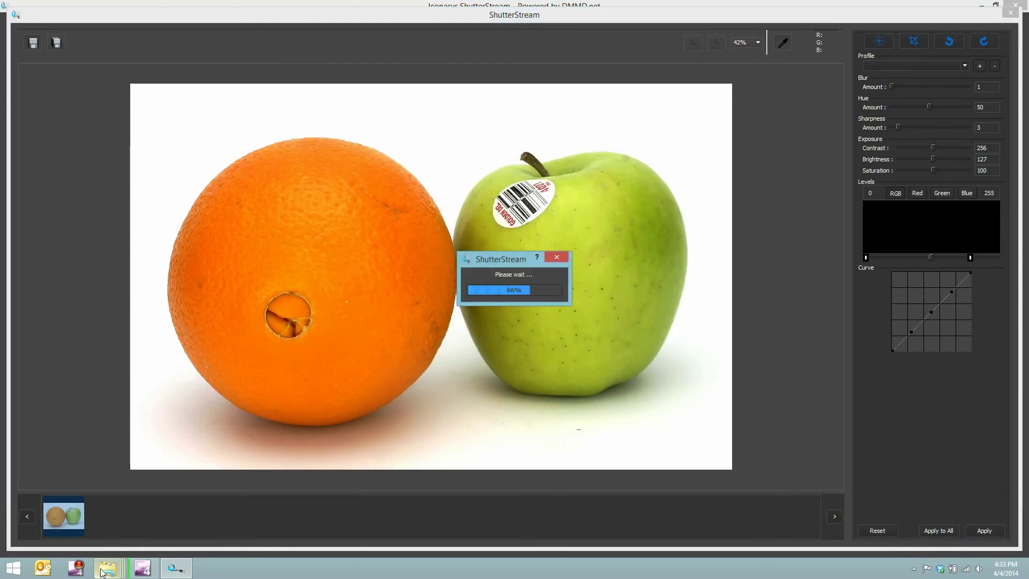
Dismiss the operation-completed message and open the saved product-page image.
{"action": "mouse_move", "coordinate": [108, 570]}
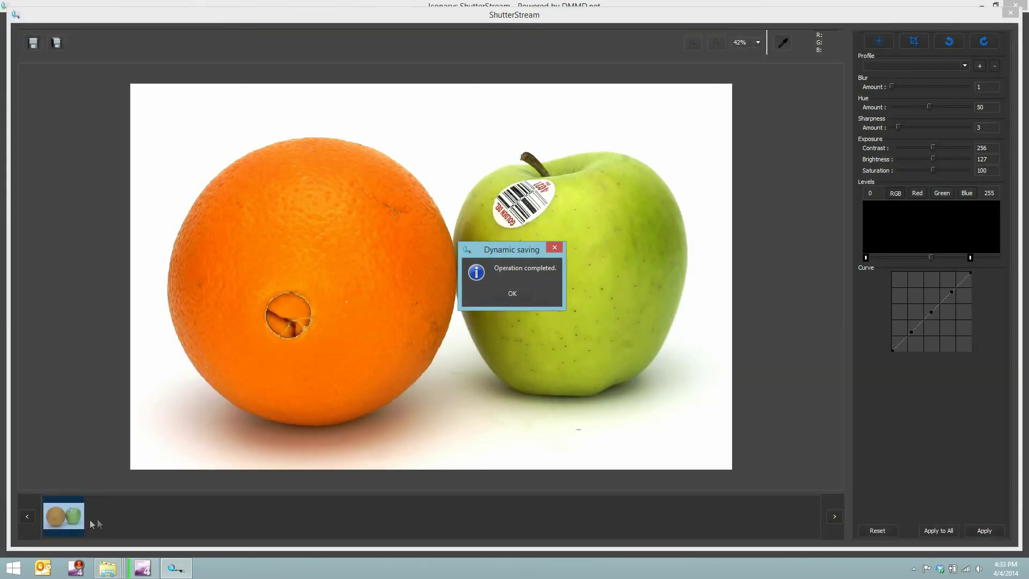
{"action": "left_click", "coordinate": [512, 293]}
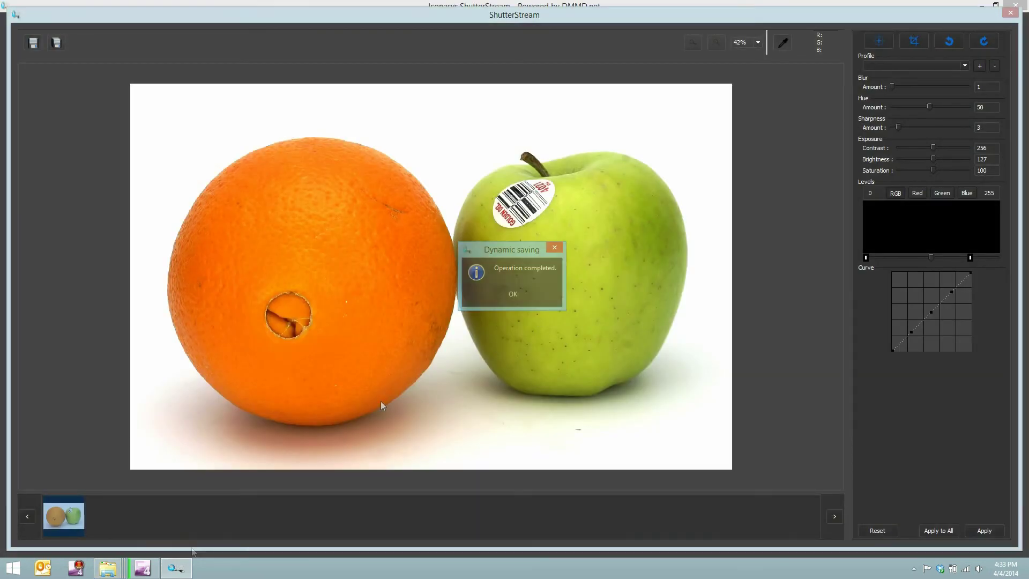
{"action": "mouse_move", "coordinate": [109, 569]}
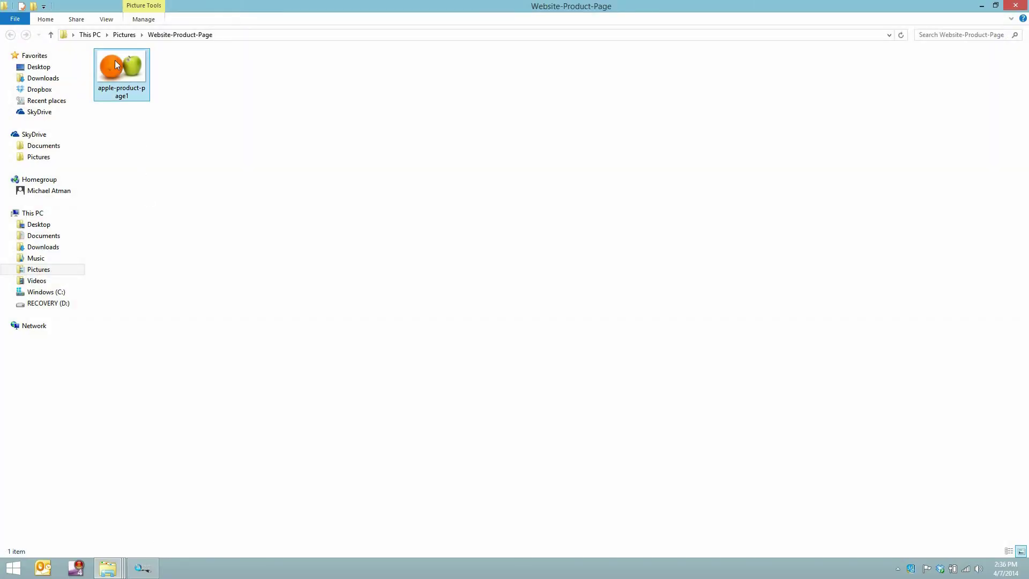
{"action": "double_click", "coordinate": [116, 64]}
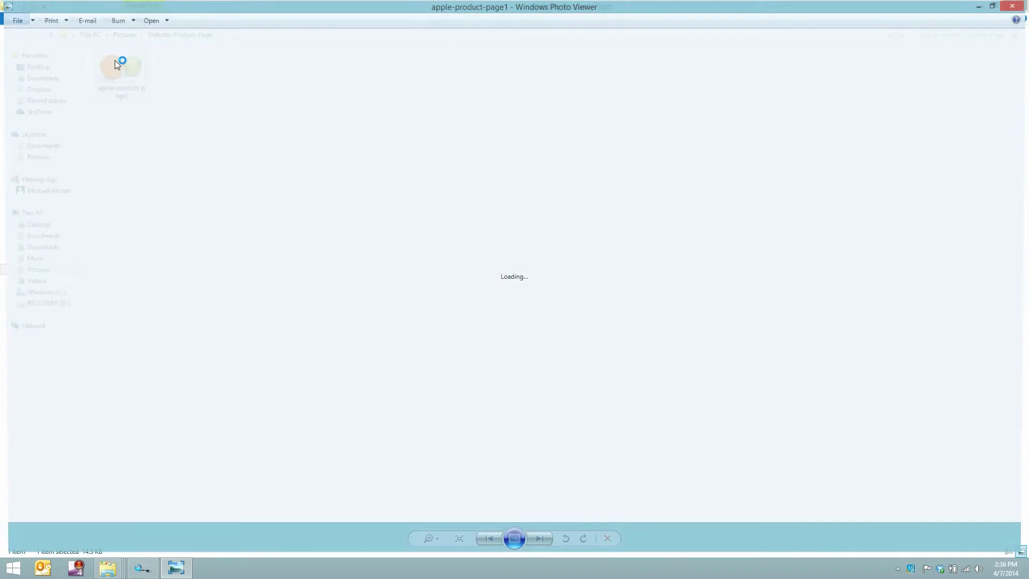
Select apple-thumbnail-1 in Website-Thumbnail-Images, then open apple-web-master1 from Website-Master-Images.
{"action": "left_click", "coordinate": [109, 567]}
{"action": "left_click", "coordinate": [310, 514]}
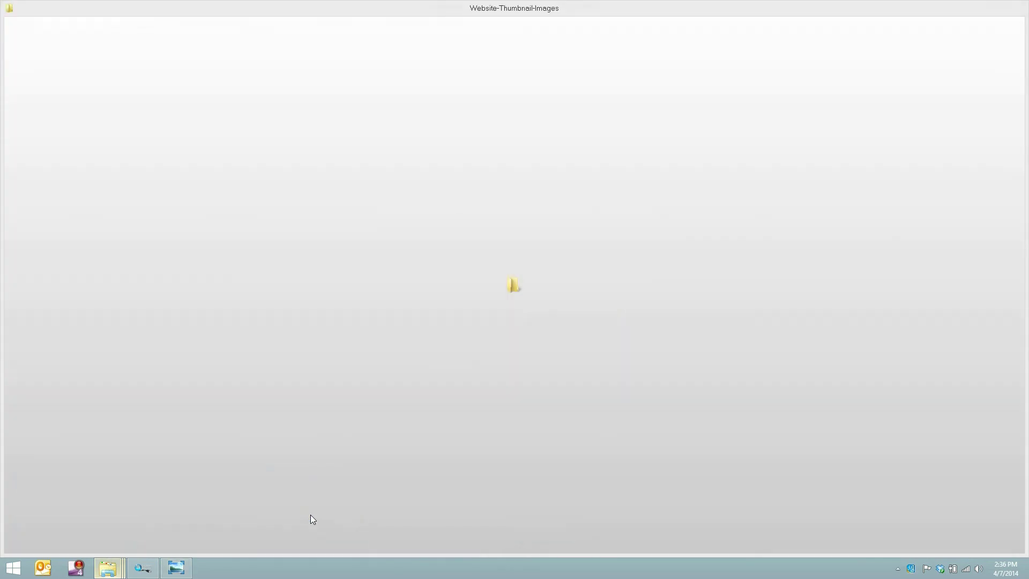
{"action": "left_click", "coordinate": [134, 74]}
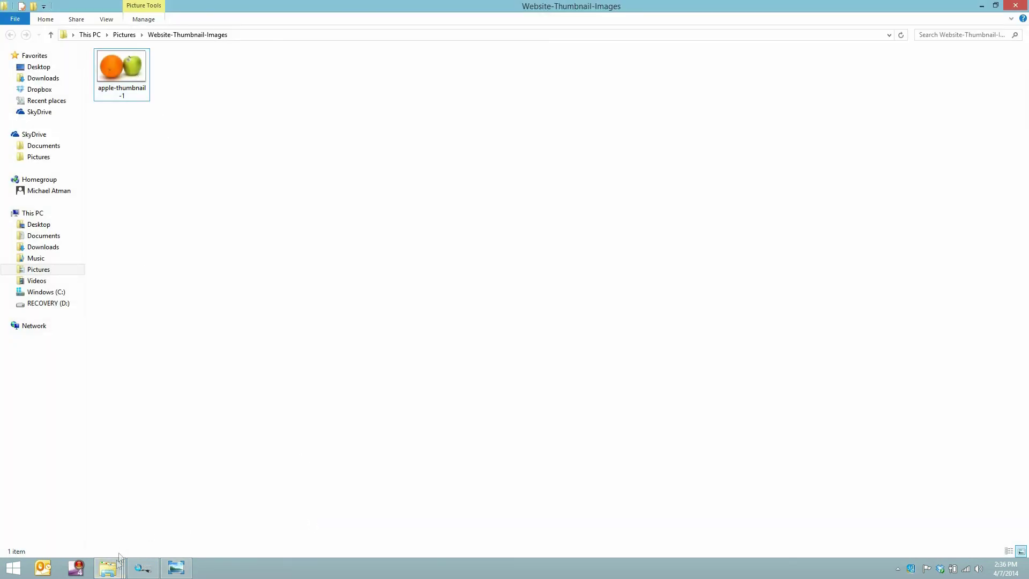
{"action": "left_click", "coordinate": [109, 567]}
{"action": "left_click", "coordinate": [85, 528]}
{"action": "double_click", "coordinate": [137, 86]}
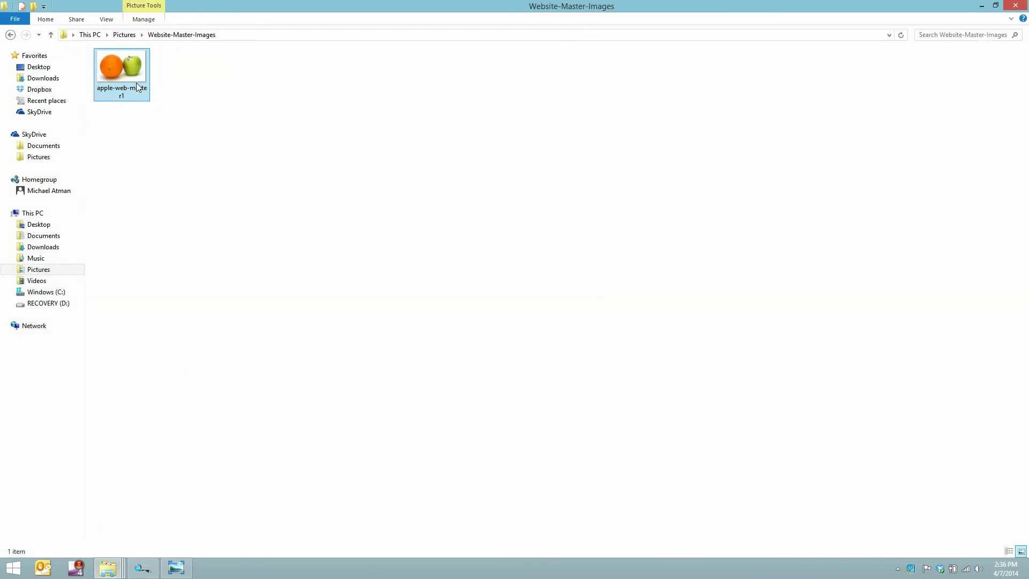